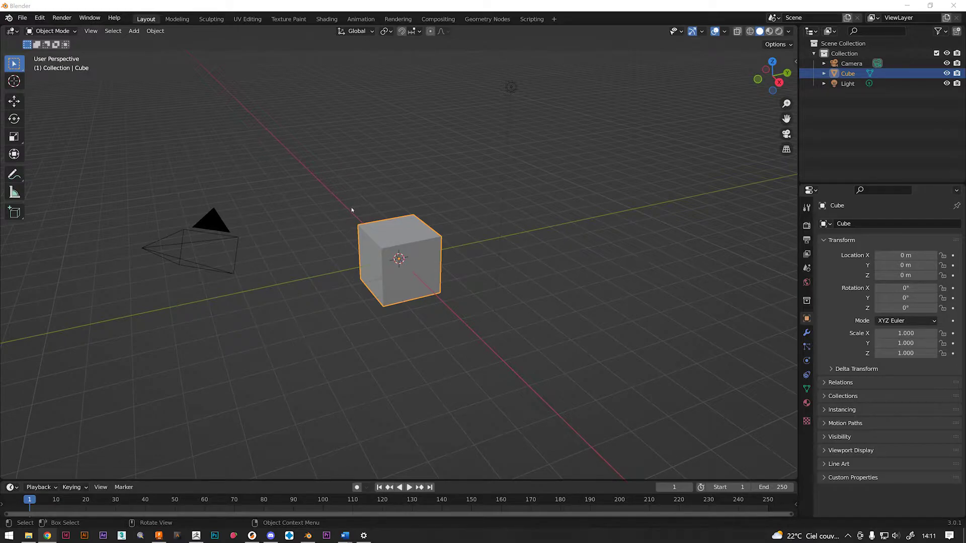
- Open warriors_src_reaper.blend from the recent files list
left_click(22, 18)
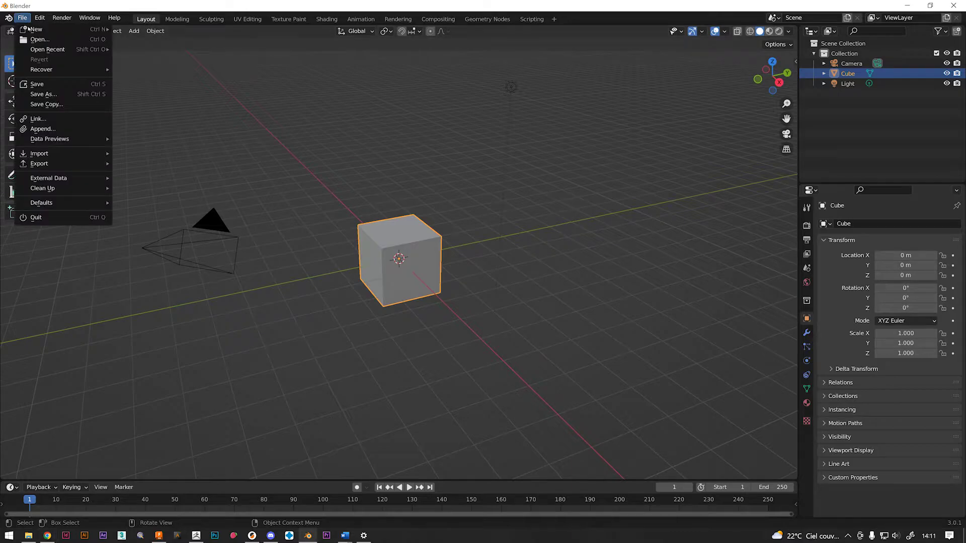
mouse_move(50, 49)
left_click(134, 49)
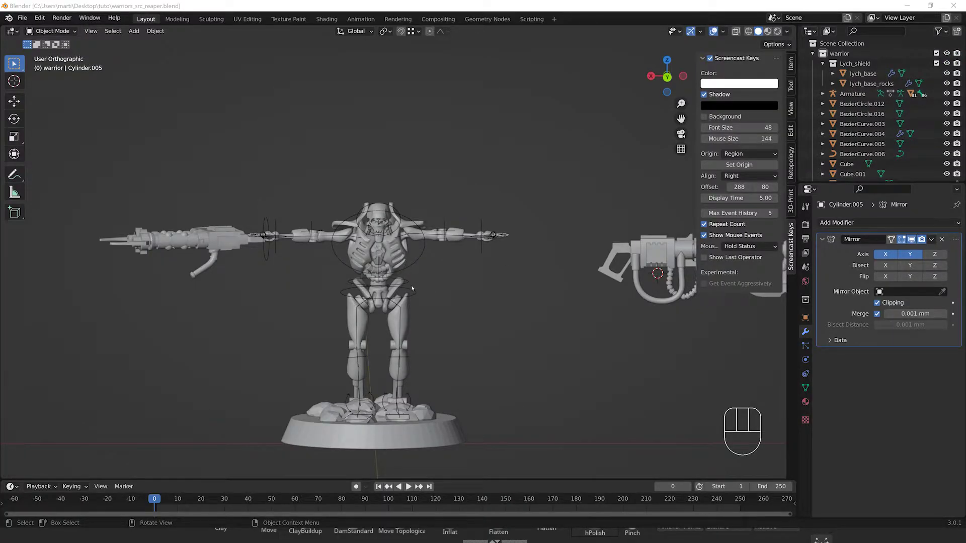
- Orbit around the warrior, selecting the head sphere, the round base and the floating gun
mouse_move(415, 284)
middle_mouse_down()
mouse_move(463, 295)
mouse_move(460, 267)
mouse_move(401, 301)
mouse_move(442, 301)
mouse_move(469, 318)
mouse_move(511, 295)
mouse_move(505, 267)
mouse_move(412, 280)
middle_mouse_up()
left_click(372, 221)
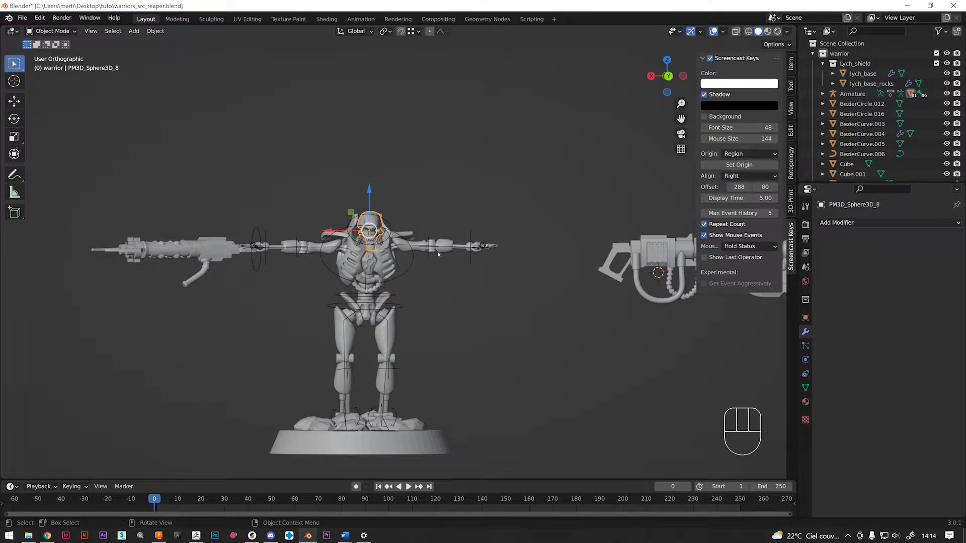
middle_click_drag(420, 242, 436, 343)
left_click(429, 316)
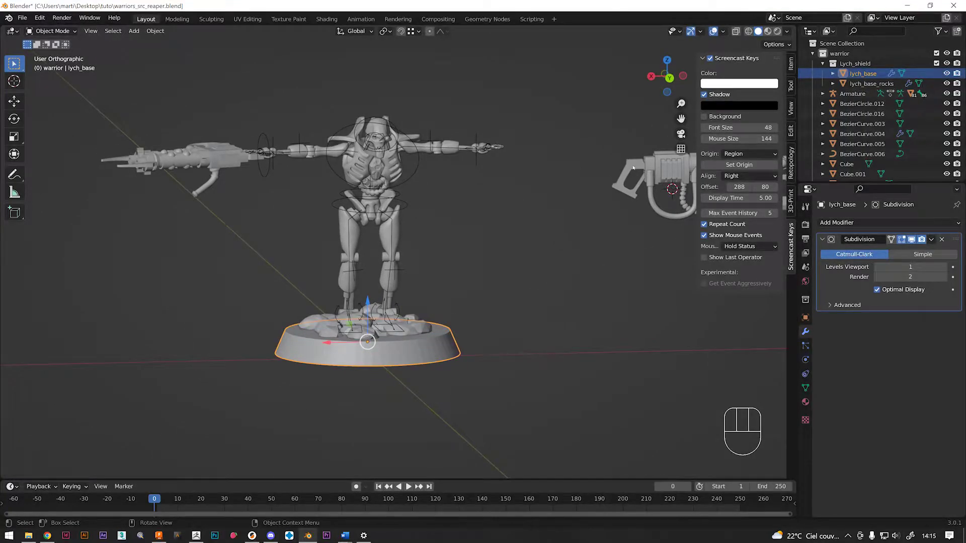
left_click(629, 183)
middle_click_drag(629, 184, 684, 210)
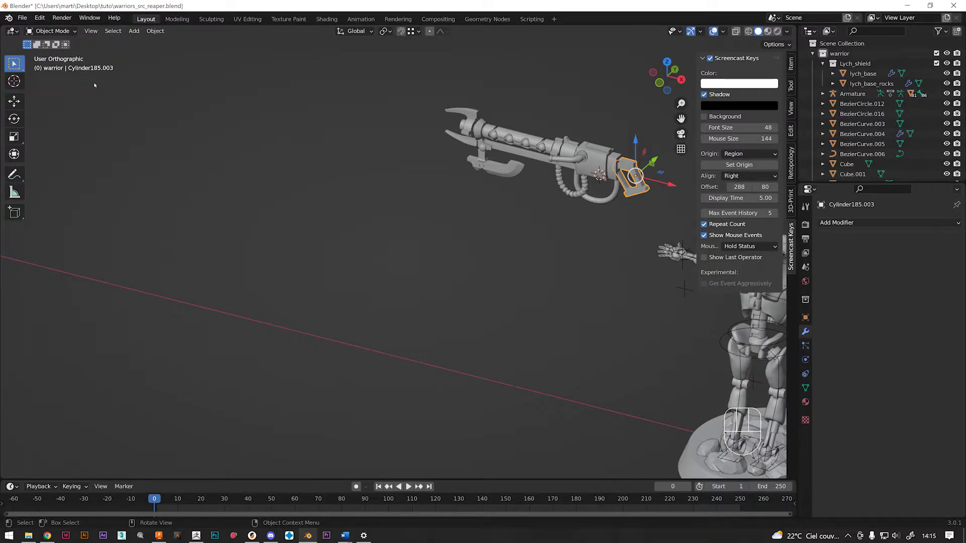
left_click(40, 19)
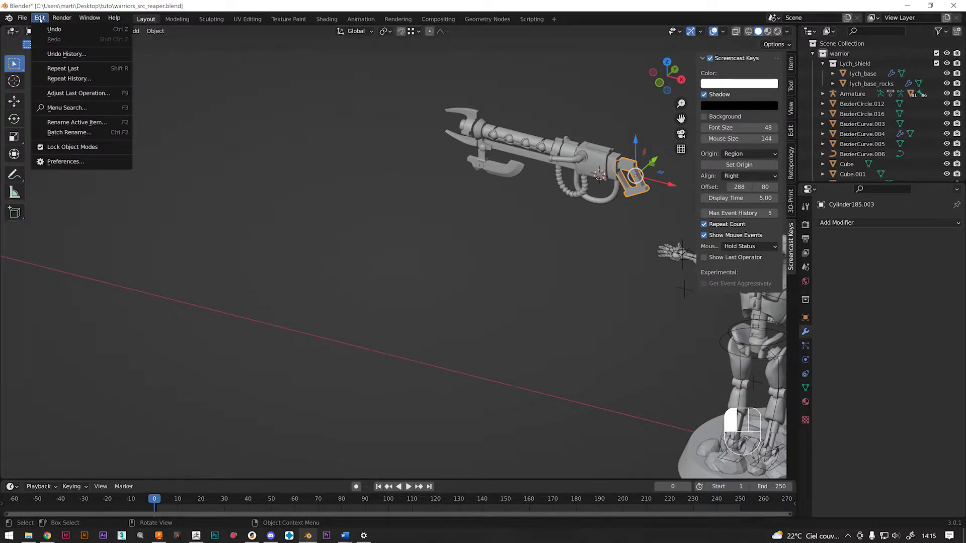
left_click(67, 161)
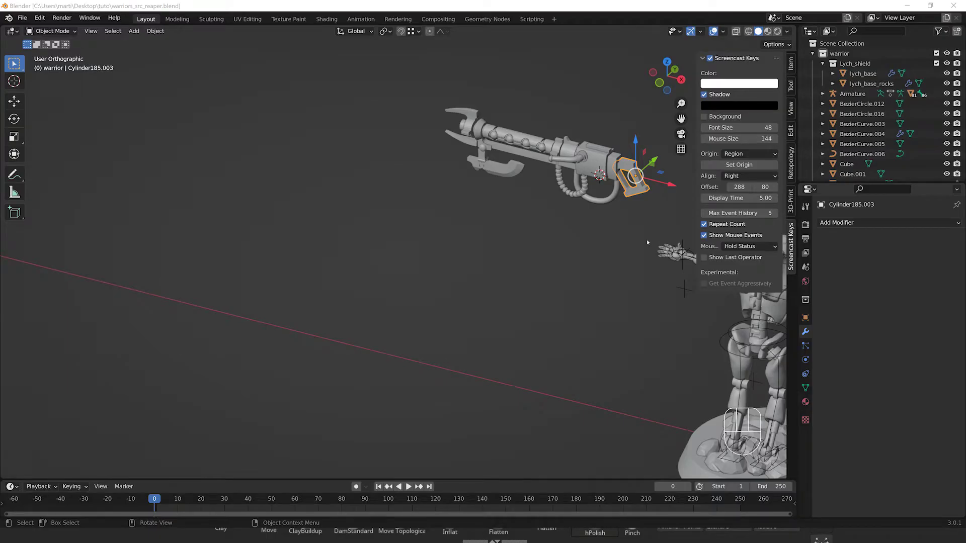
- Orbit to see the gun side-on, then pan until the whole warrior on its base shows
left_click(672, 254)
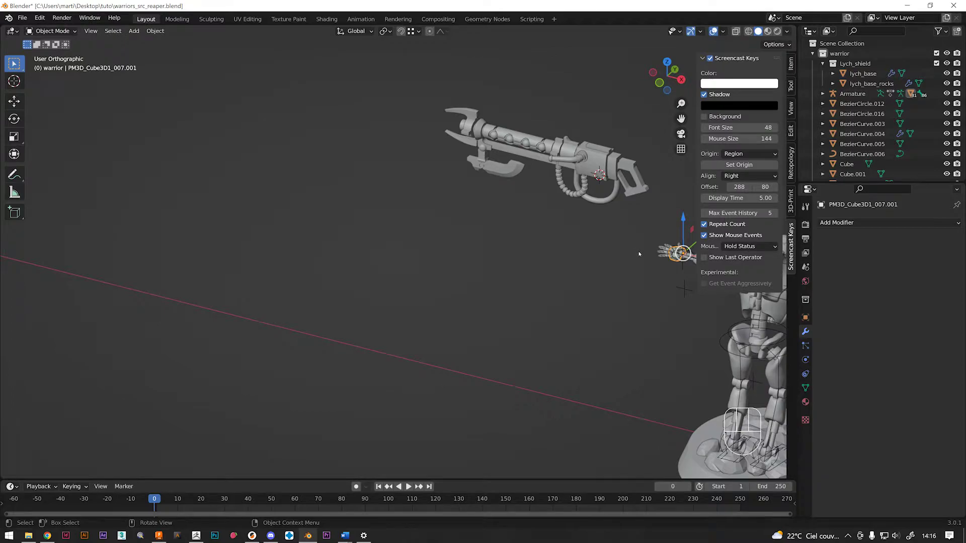
middle_click_drag(639, 254, 558, 259)
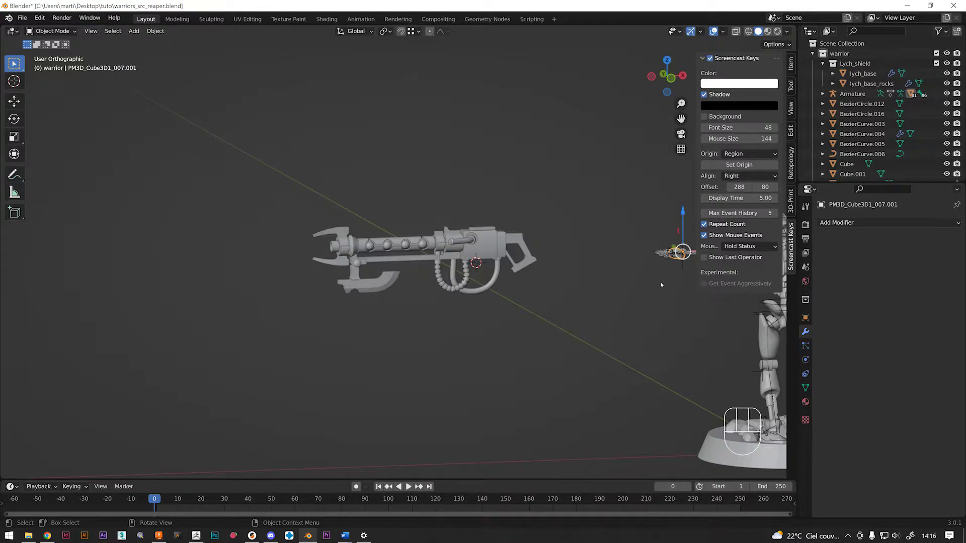
key("shift")
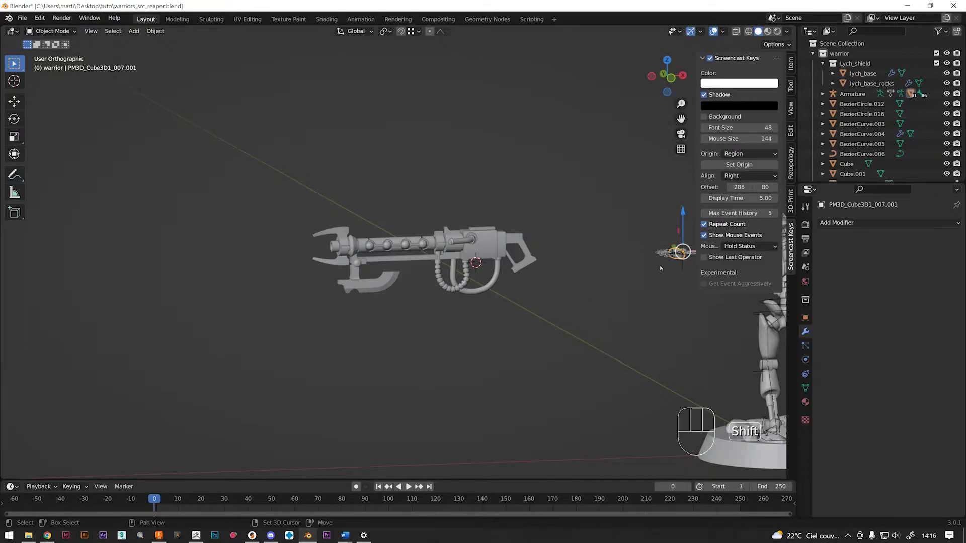
middle_click_drag(682, 254, 413, 249, "shift")
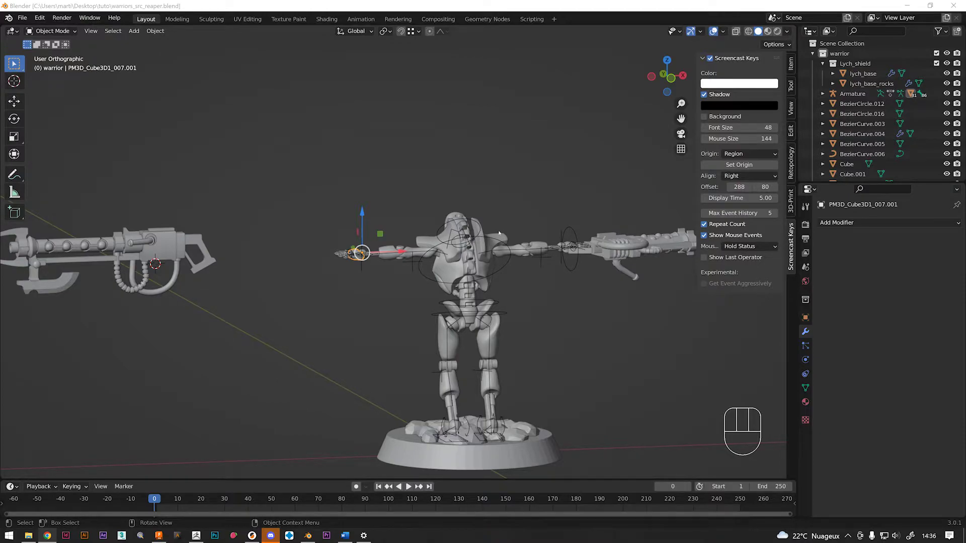
- Scroll-zoom and orbit around the warrior, ending close on its skull-shaped head
scroll(505, 227, "down", 2)
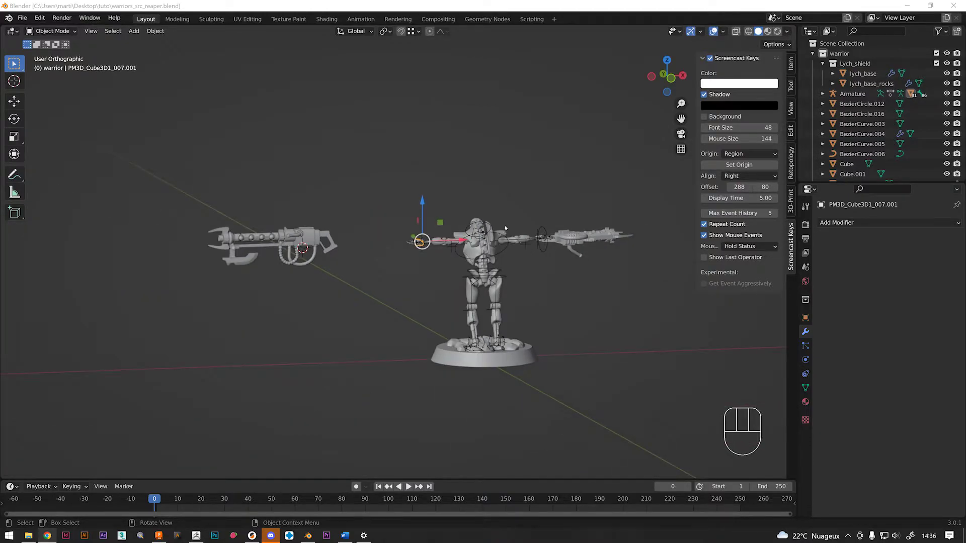
scroll(505, 228, "up", 4)
scroll(505, 227, "down", 2)
scroll(505, 227, "down", 2)
scroll(505, 228, "up", 1)
middle_click_drag(505, 228, 508, 237)
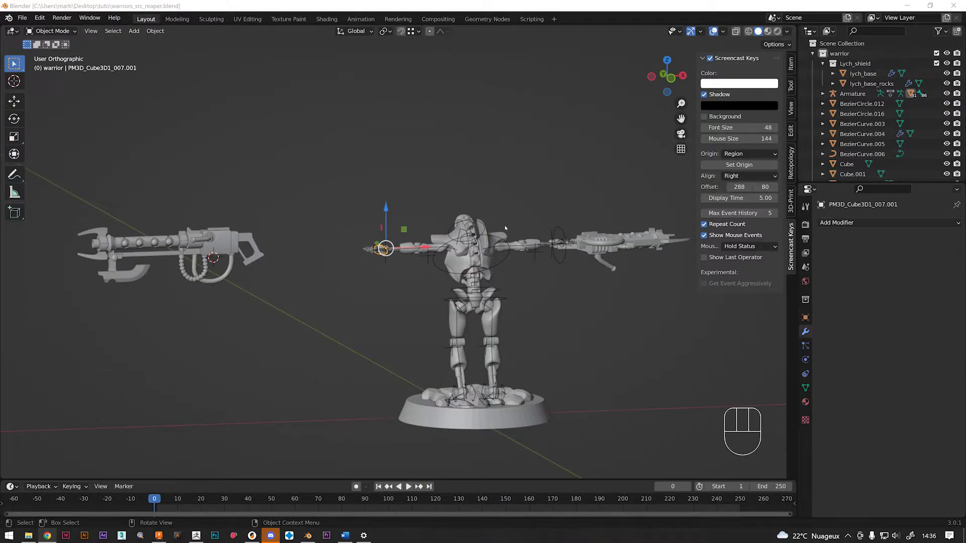
scroll(505, 237, "up", 2)
scroll(505, 237, "down", 4)
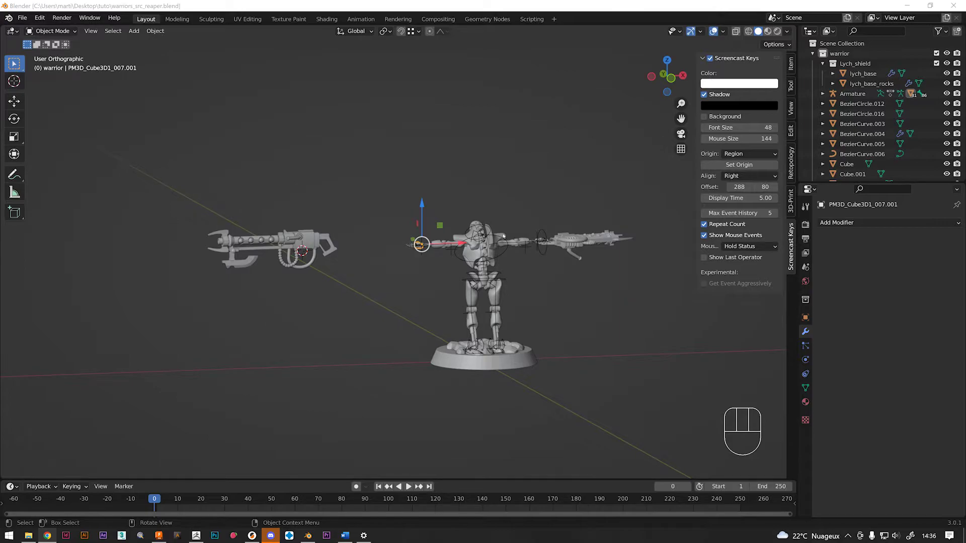
middle_click_drag(501, 236, 262, 200)
scroll(292, 186, "up", 2)
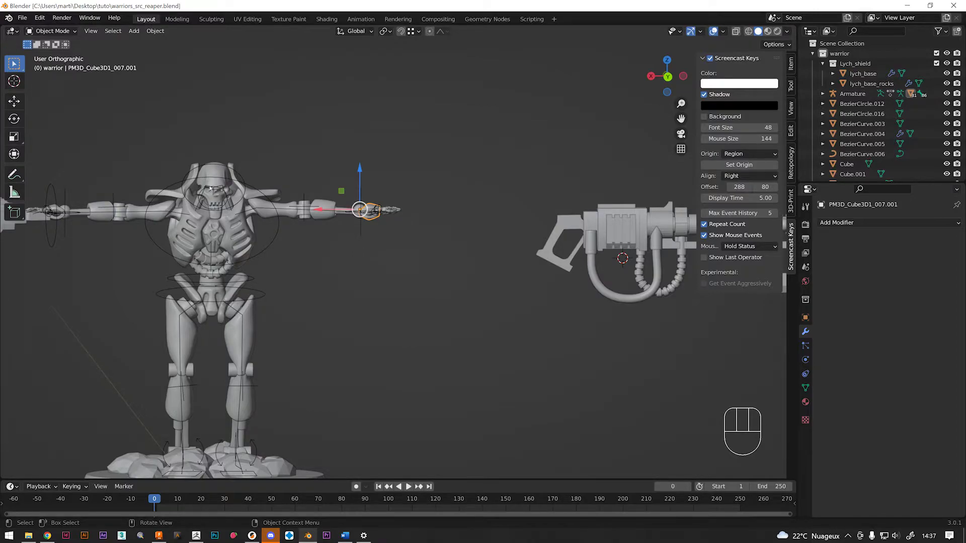
scroll(203, 199, "up", 8)
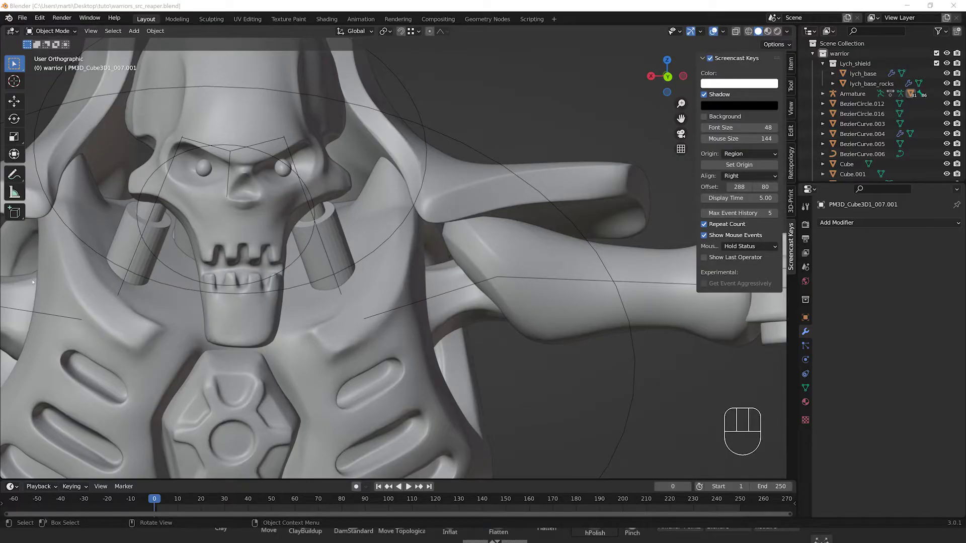
- Zoom out, then Shift+B box-zoom around the skull so it fills the view
scroll(105, 291, "down", 8)
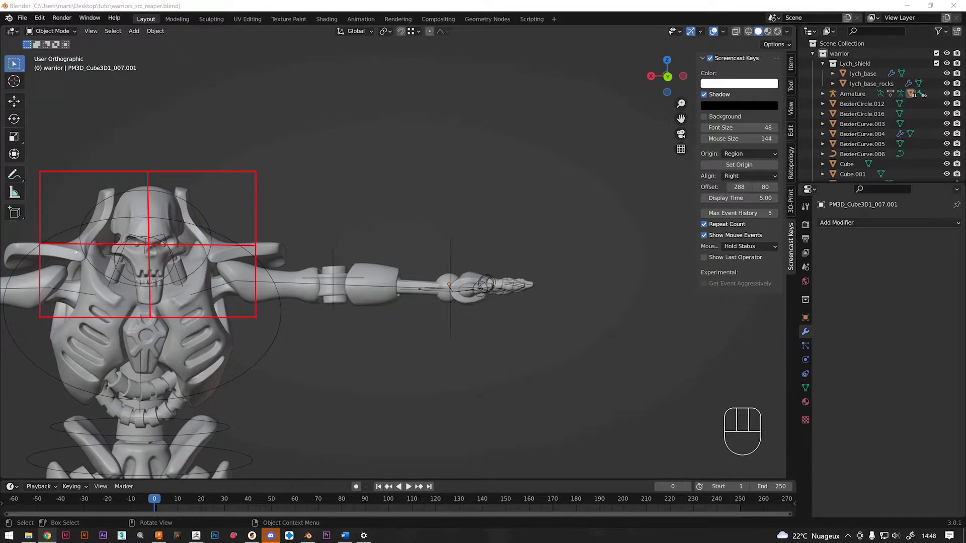
left_click_drag(39, 171, 255, 317)
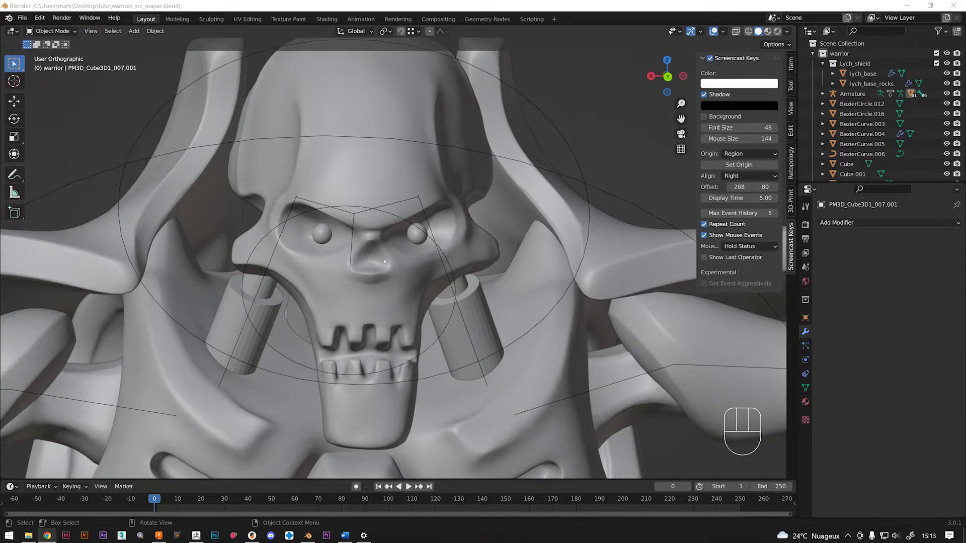
- Zoom toward the skull, the base, then the gun, finishing close on the barrel
scroll(381, 263, "down", 2)
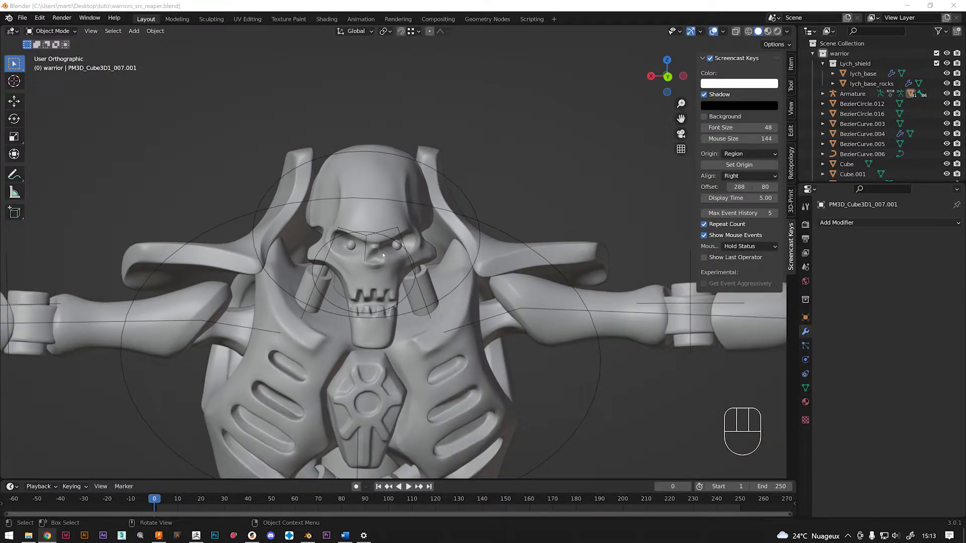
scroll(383, 255, "down", 8)
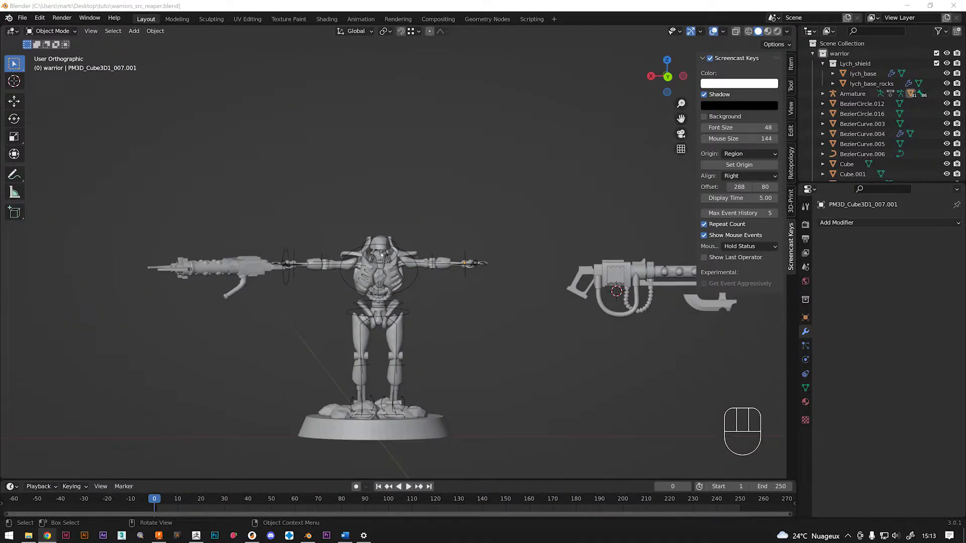
scroll(381, 255, "down", 4)
scroll(381, 255, "up", 12)
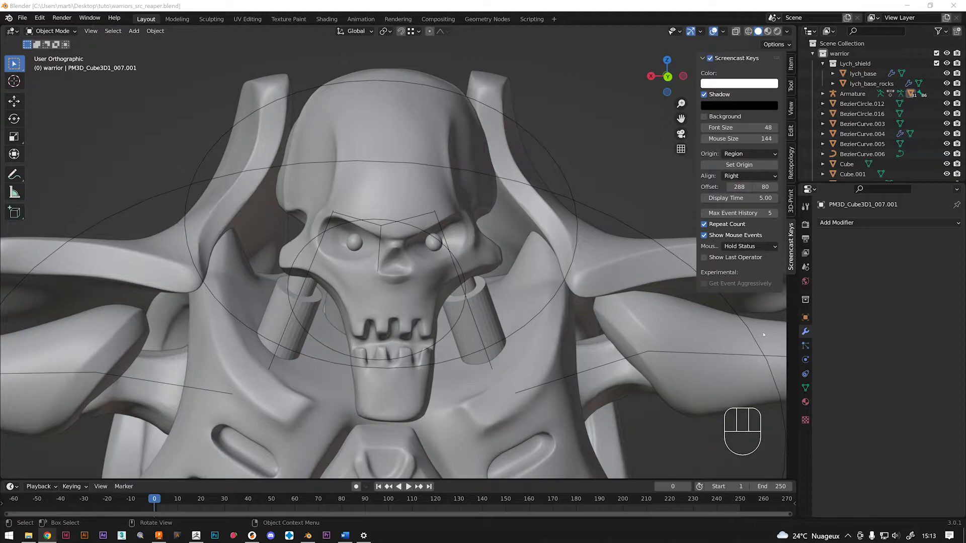
scroll(772, 334, "down", 1)
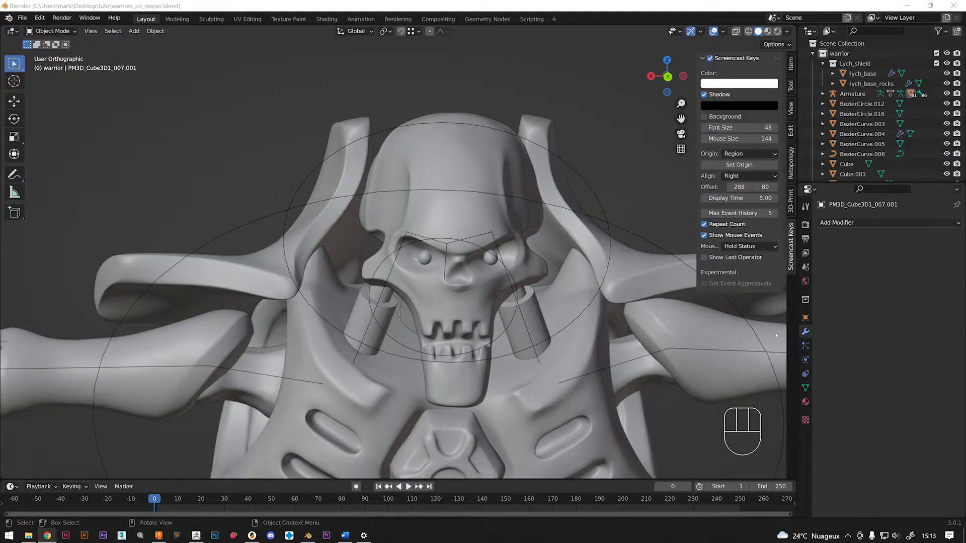
scroll(776, 335, "down", 2)
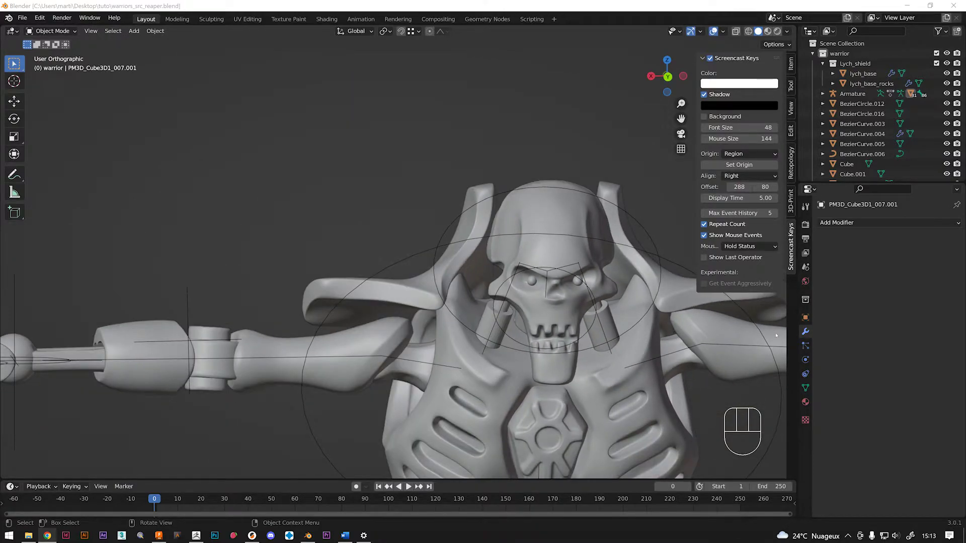
scroll(776, 335, "down", 5)
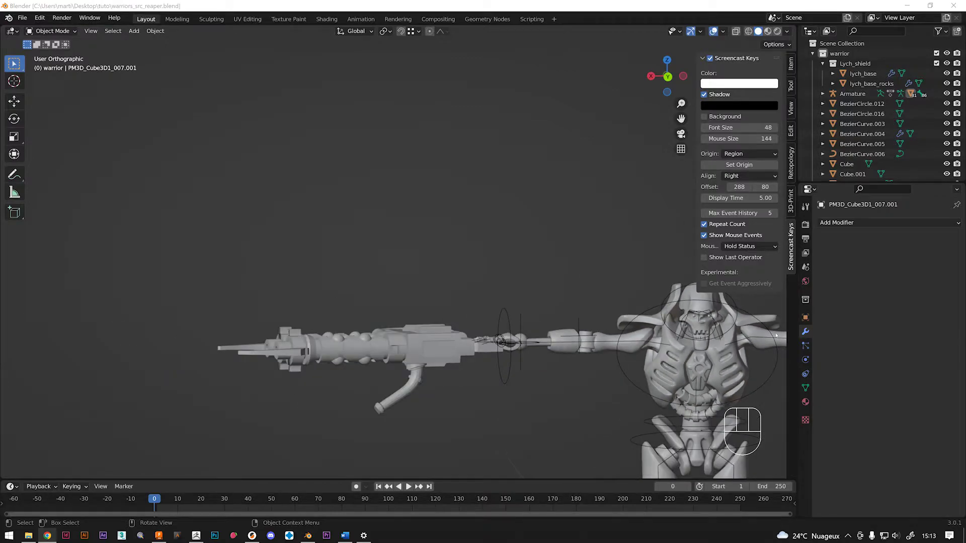
scroll(776, 335, "up", 8)
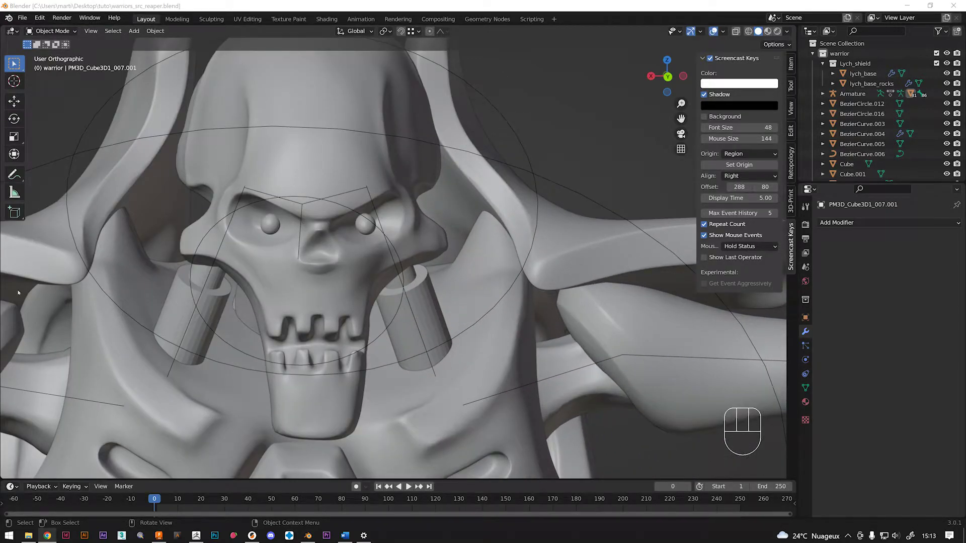
scroll(18, 292, "down", 8)
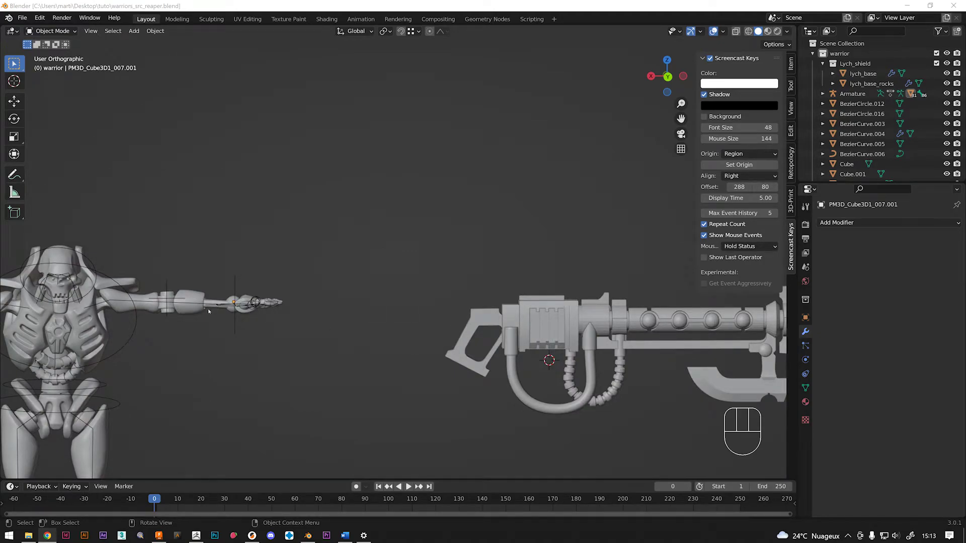
scroll(527, 201, "down", 3)
scroll(367, 206, "up", 6)
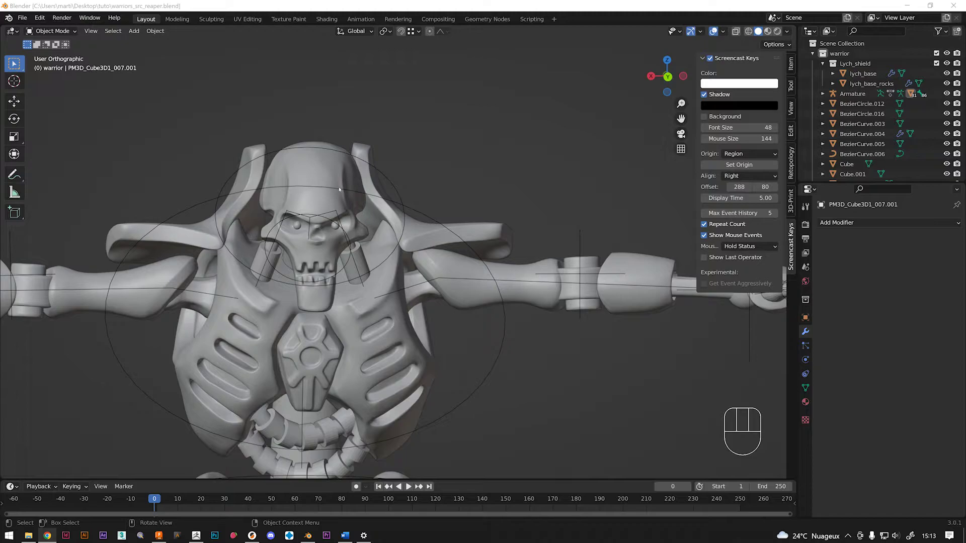
scroll(315, 82, "down", 5)
scroll(320, 348, "up", 7)
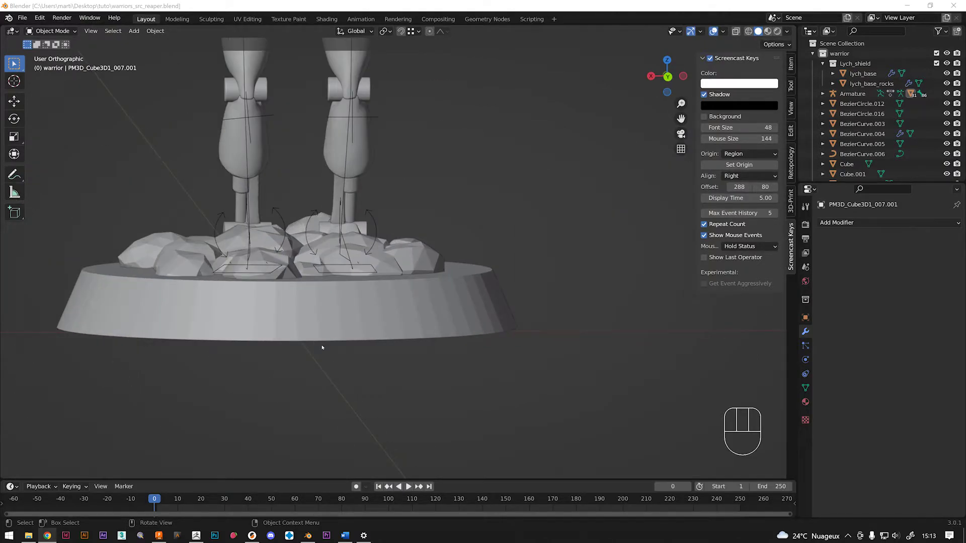
scroll(322, 338, "down", 6)
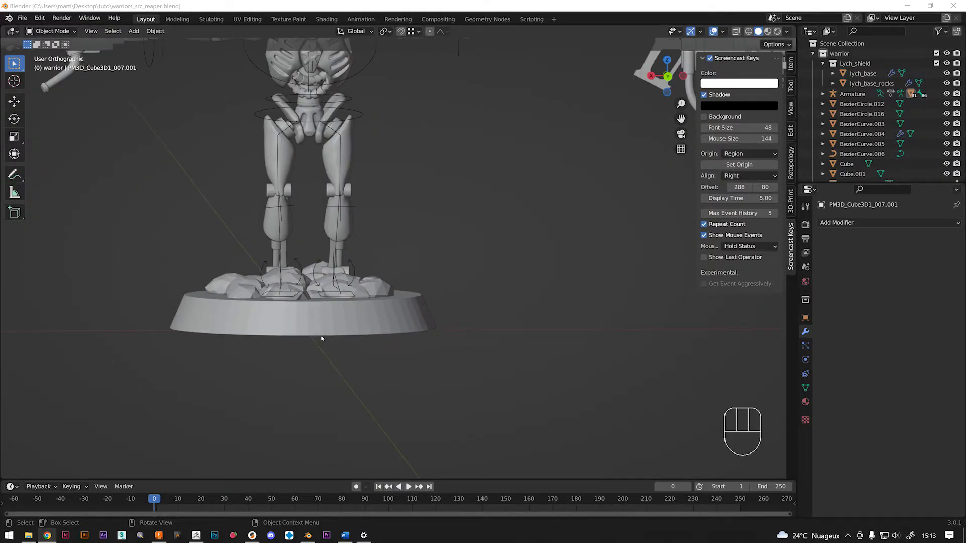
scroll(524, 189, "up", 8)
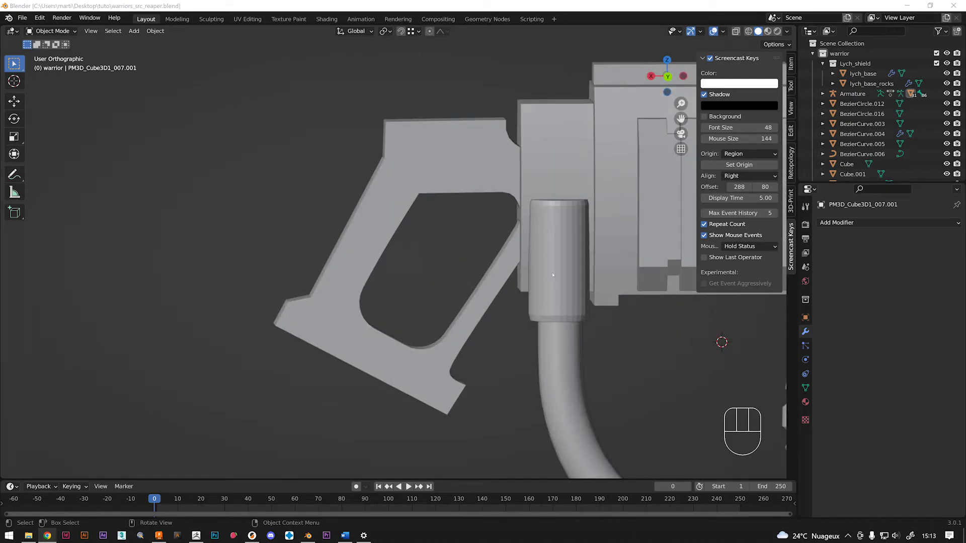
scroll(692, 367, "down", 5)
scroll(89, 337, "up", 7)
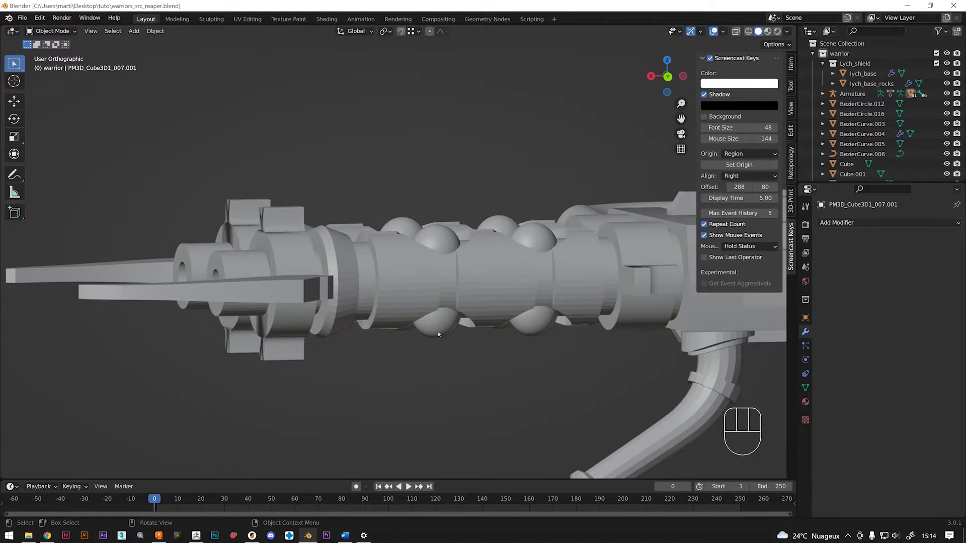
- Pan along the gun to its right block, select the grip and orbit around it
key("shift")
middle_click_drag(405, 340, 146, 348, "shift")
scroll(65, 352, "down", 6)
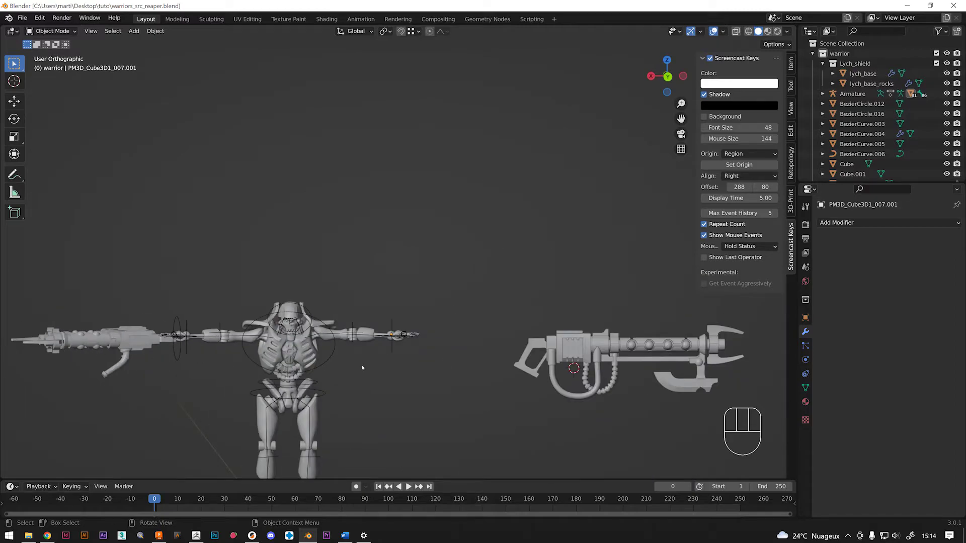
scroll(536, 354, "up", 8)
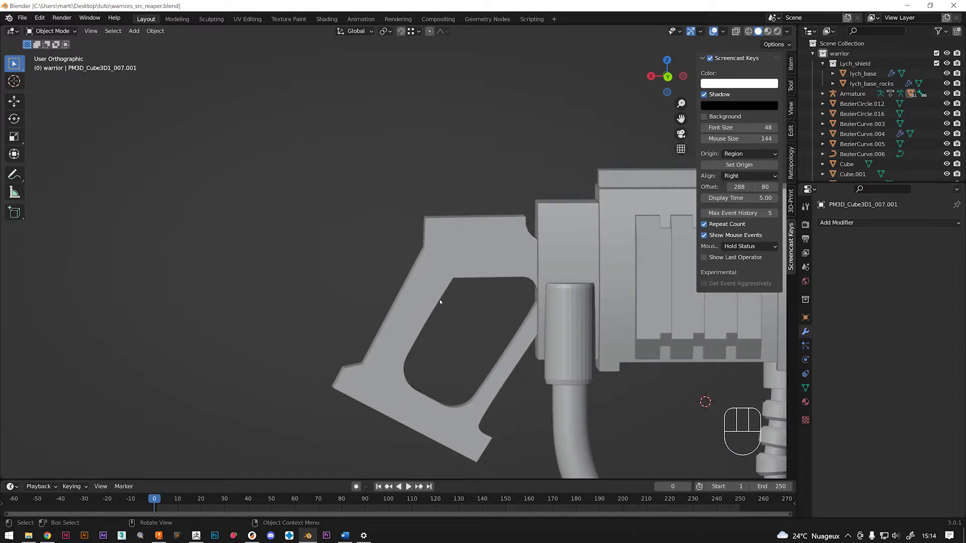
left_click(433, 291)
middle_click_drag(411, 274, 388, 296)
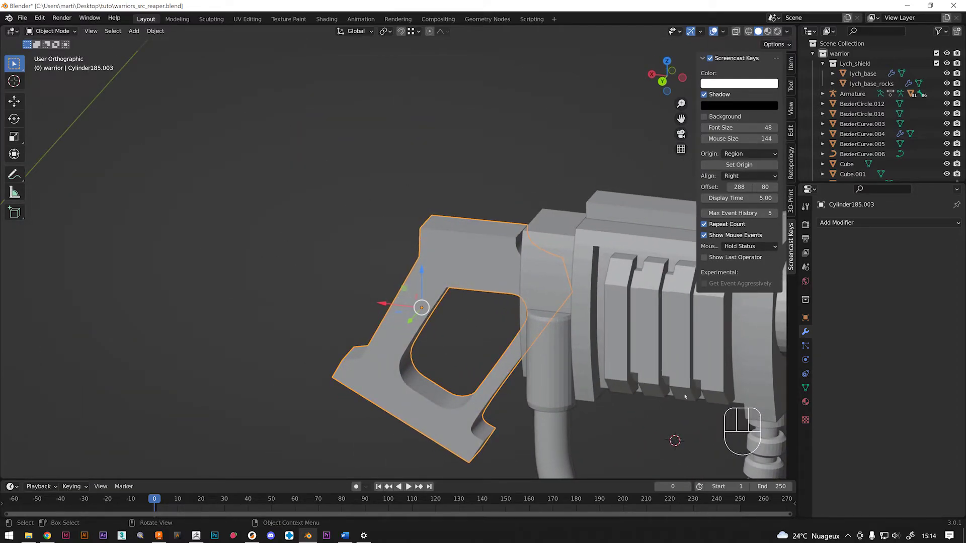
- Zoom in close on the warrior's skull and pan the close-up down-left
scroll(684, 397, "down", 8)
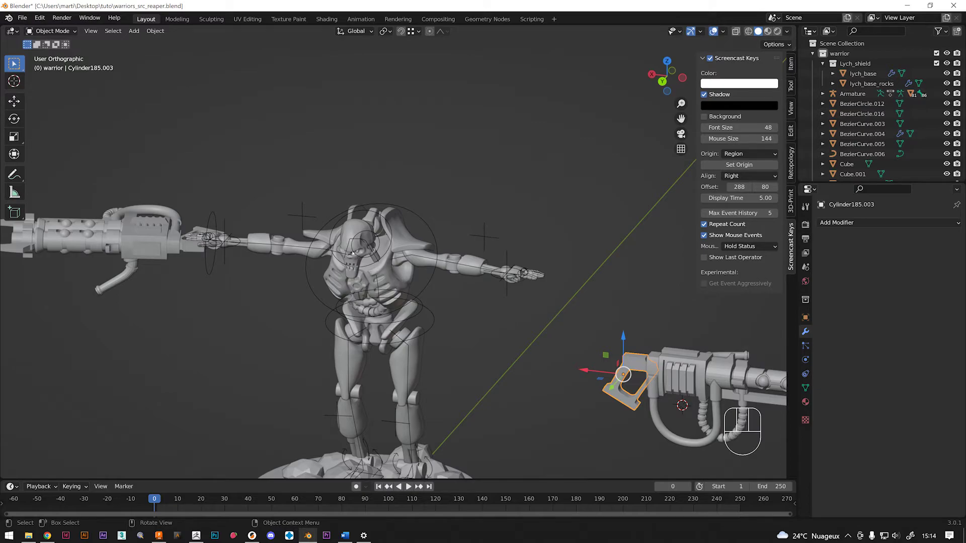
scroll(352, 252, "up", 10)
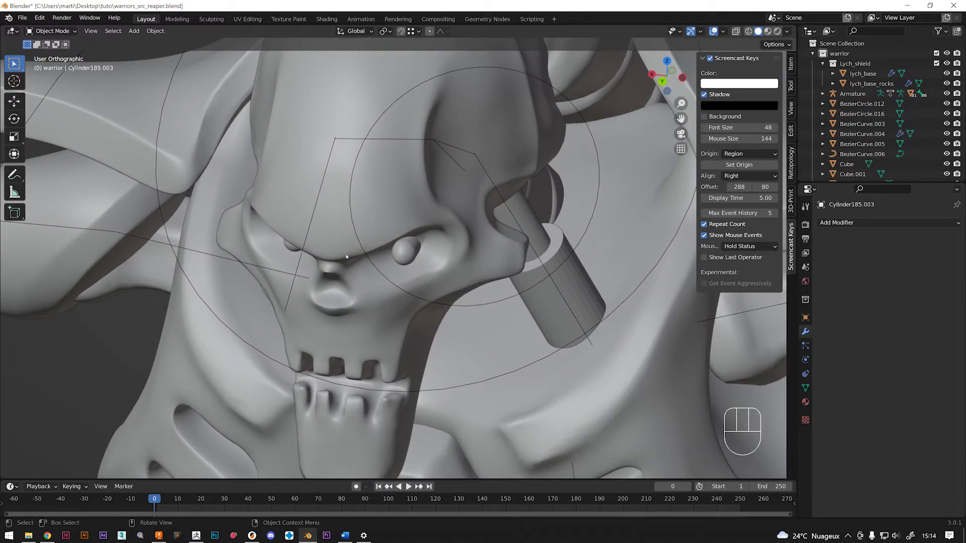
mouse_move(346, 256)
middle_mouse_down("shift")
mouse_move(325, 317)
mouse_move(345, 272)
mouse_move(356, 272)
middle_mouse_up("shift")
- Save the file and check Zoom to Mouse Position in the Navigation preferences
key("ctrl+s")
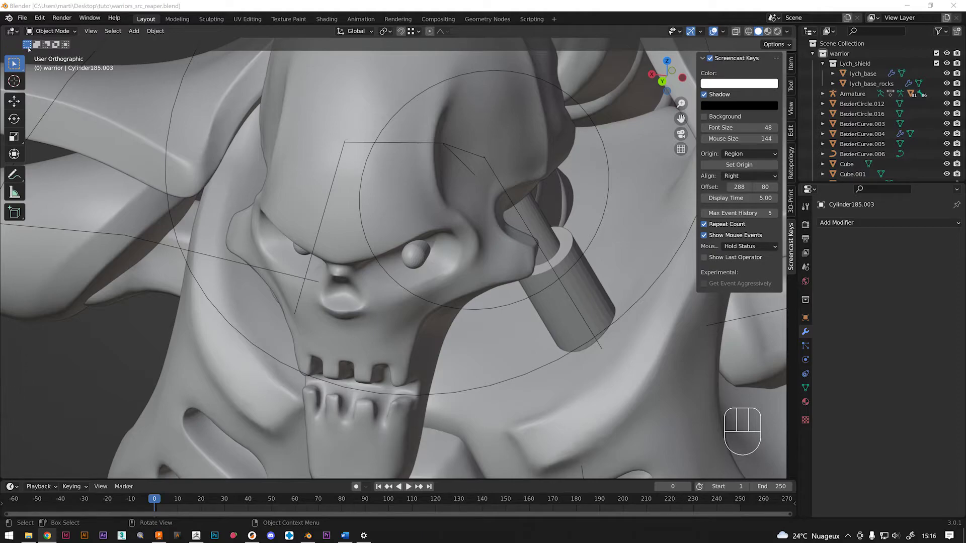
left_click(39, 17)
left_click(55, 161)
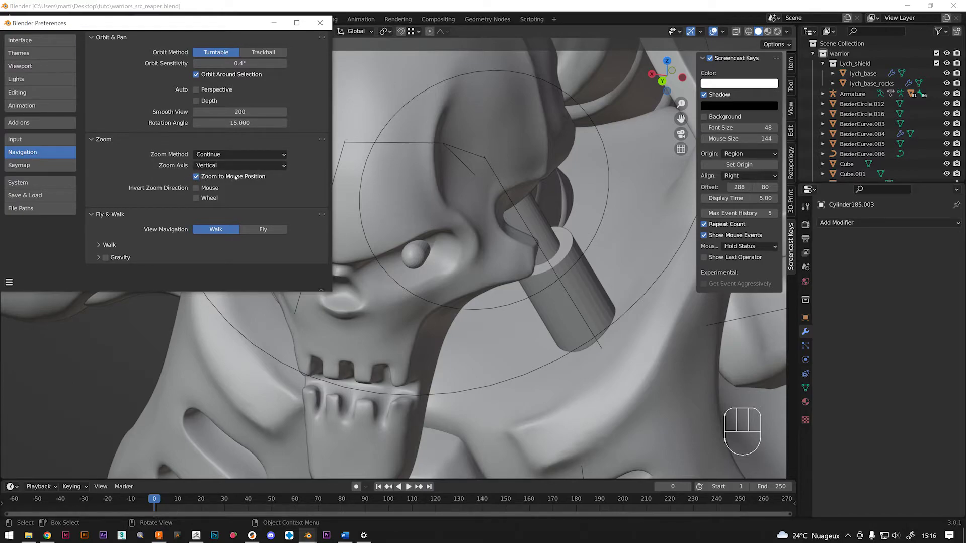
left_click(320, 23)
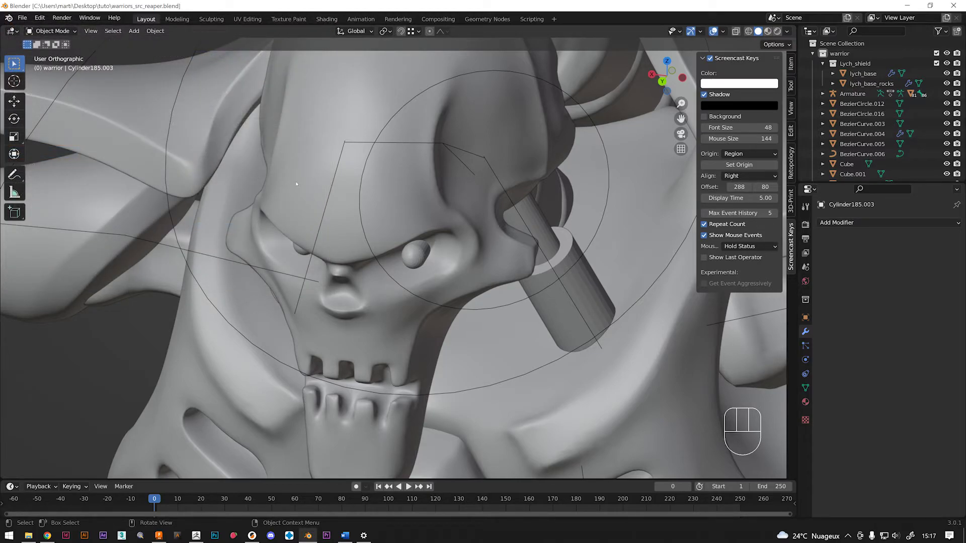
- Select the skull, orbit toward its eye socket, then zoom out to the upper body
scroll(297, 184, "down", 8)
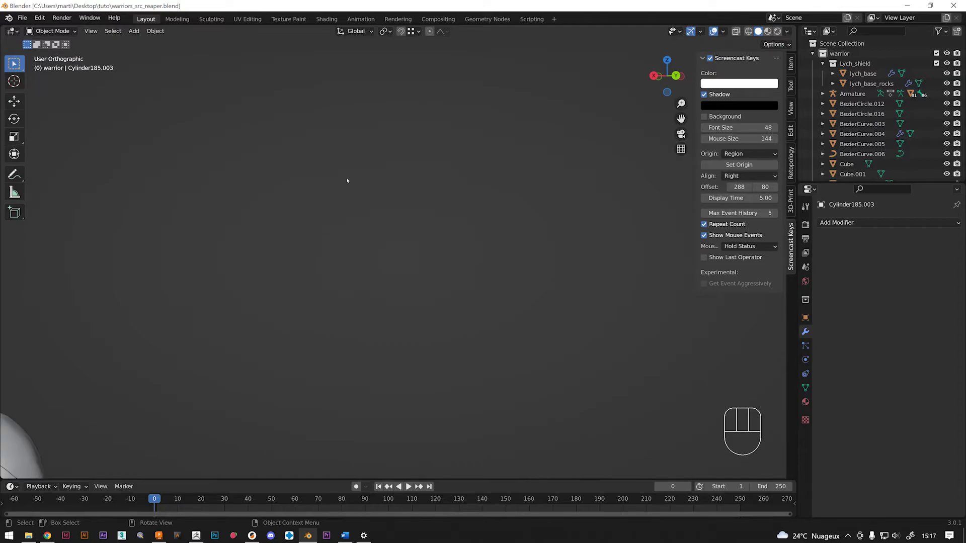
middle_click_drag(347, 179, 340, 224)
scroll(340, 224, "up", 5)
left_click(362, 211)
scroll(372, 191, "up", 2)
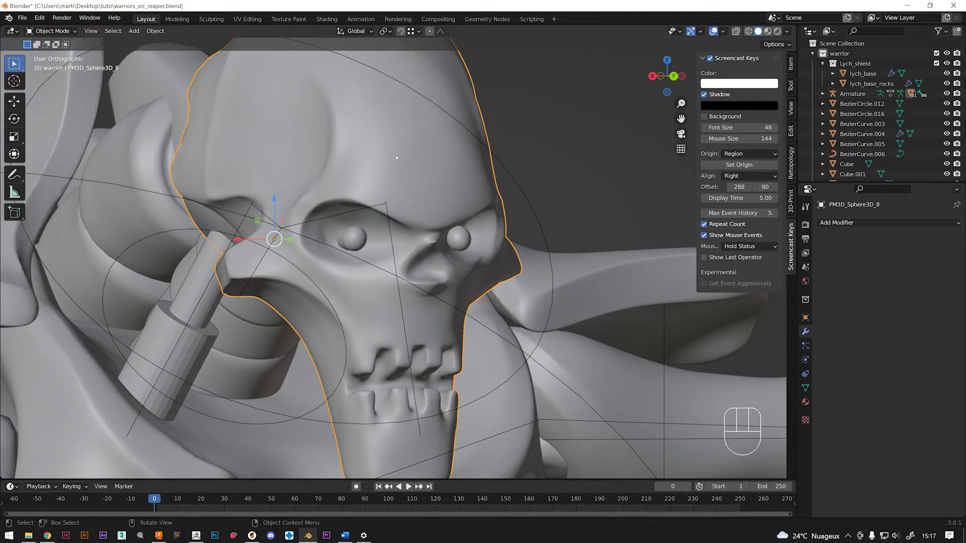
middle_click_drag(396, 157, 396, 174)
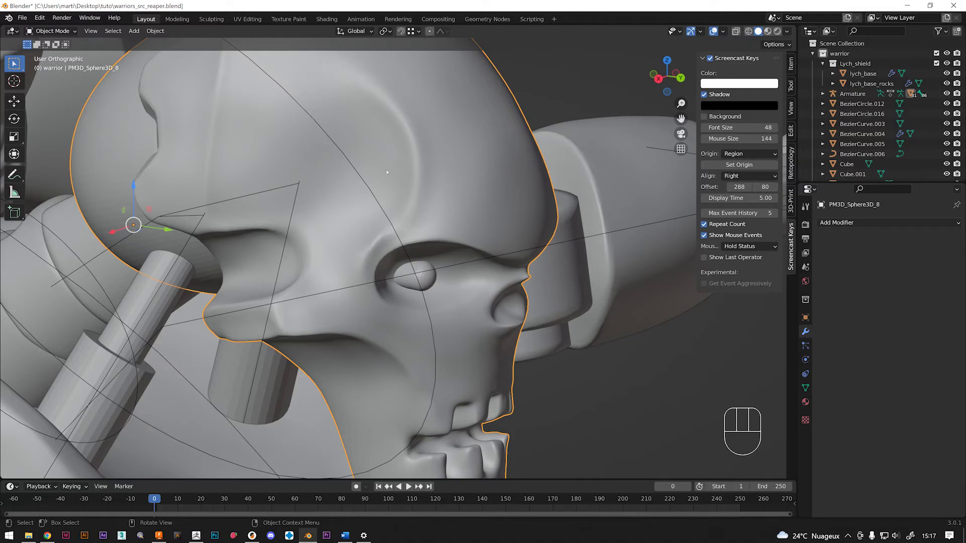
scroll(387, 172, "down", 8)
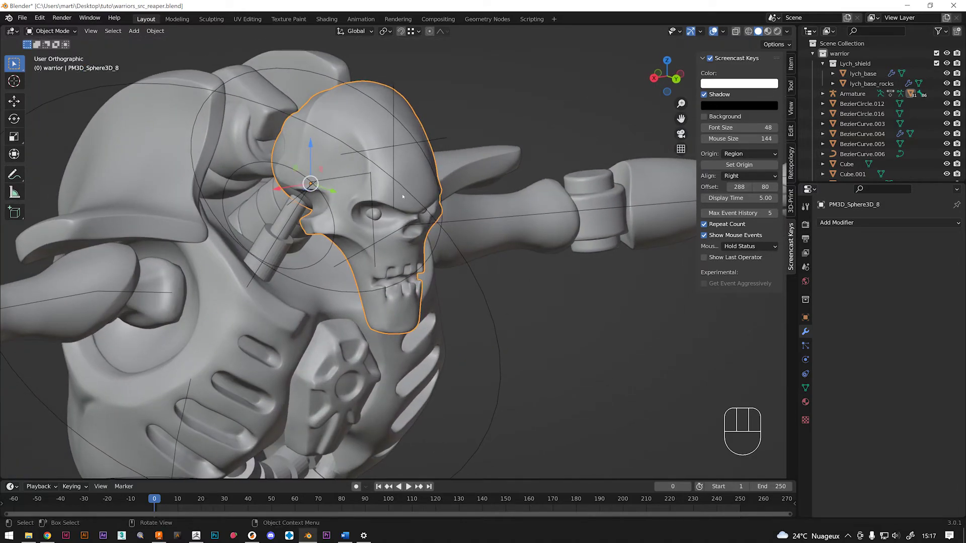
- Ctrl+middle-drag zoom around the skull, then orbit to a front view of the skeleton
middle_click_drag(402, 200, 399, 237)
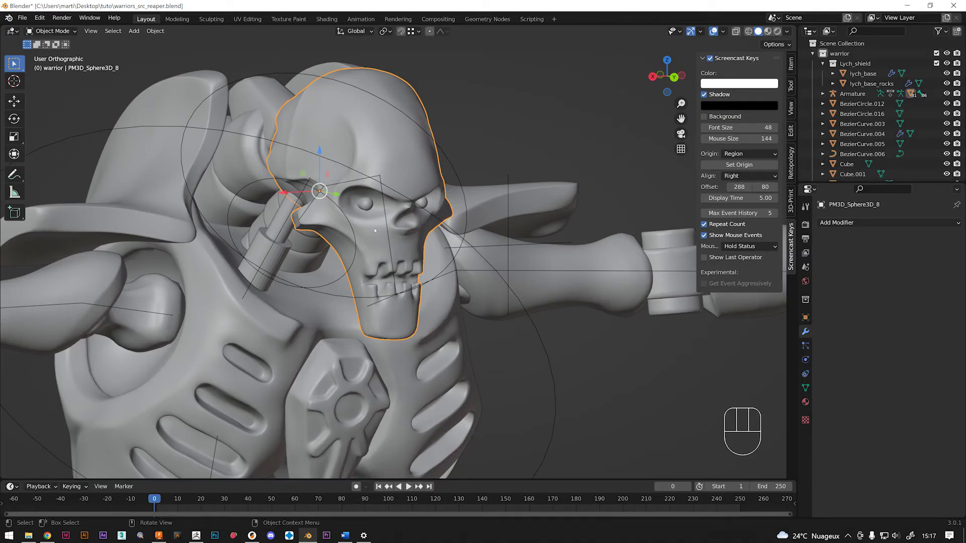
scroll(375, 230, "down", 5)
middle_click_drag(375, 230, 317, 176)
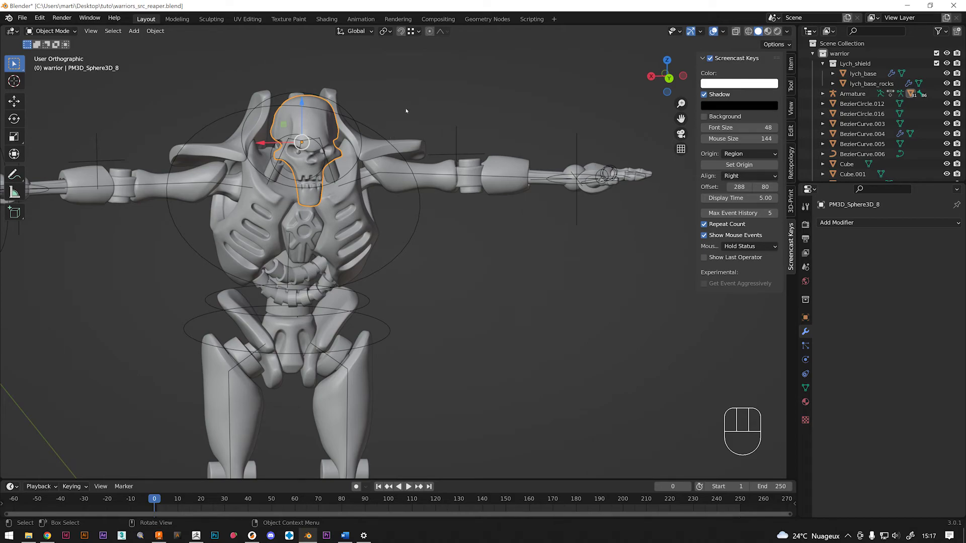
- Select the gun grip Cylinder185.003 and frame the view tightly on it
scroll(290, 148, "down", 4)
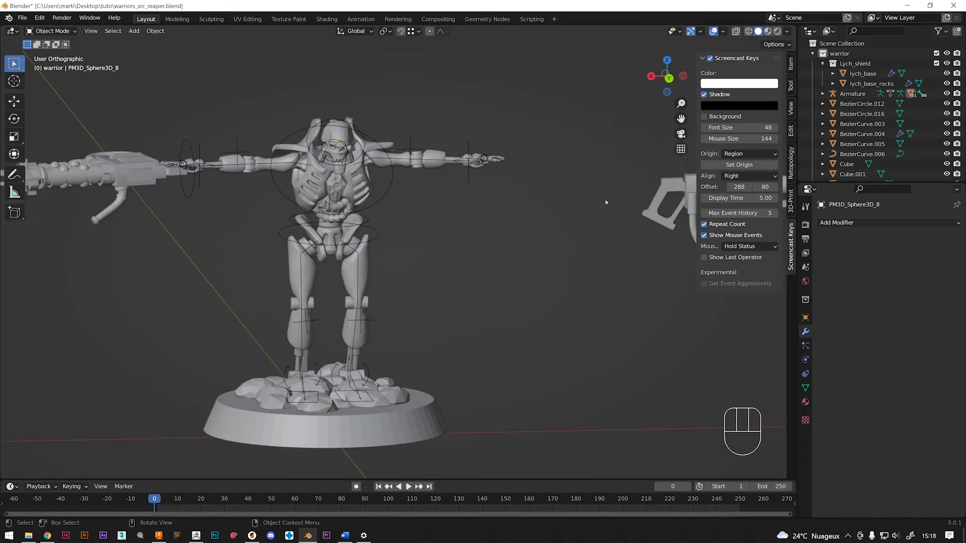
left_click(655, 201)
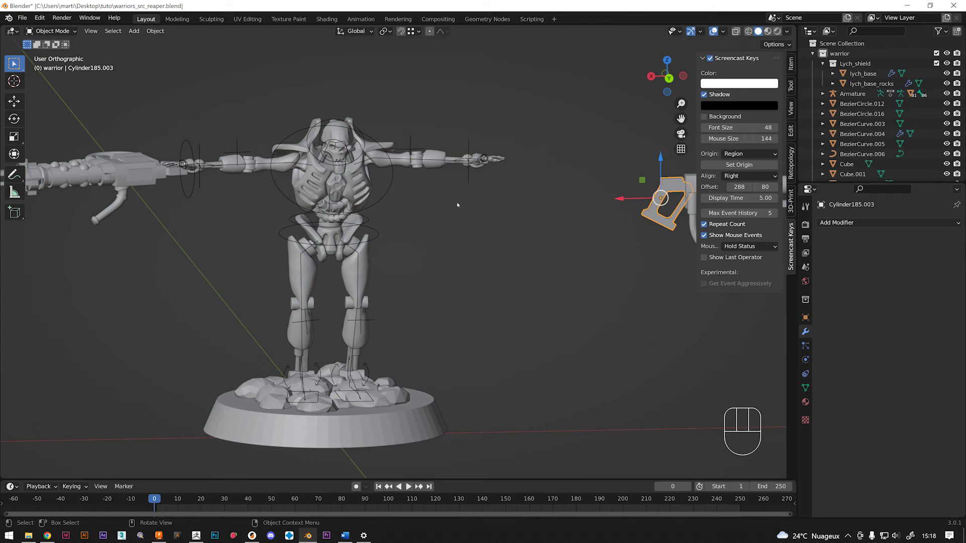
key("KP_Decimal")
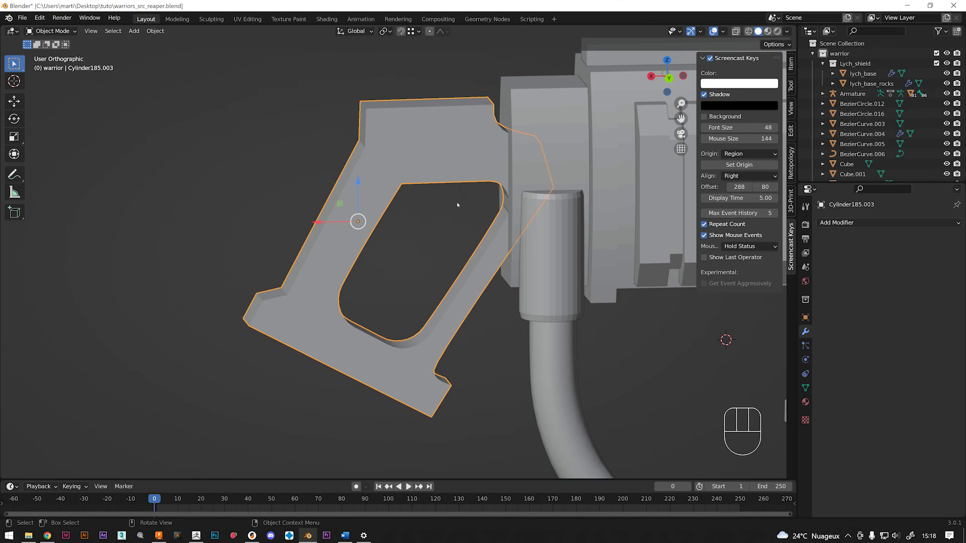
- Frame all to show the warrior on its round base with both floating guns
key("Home")
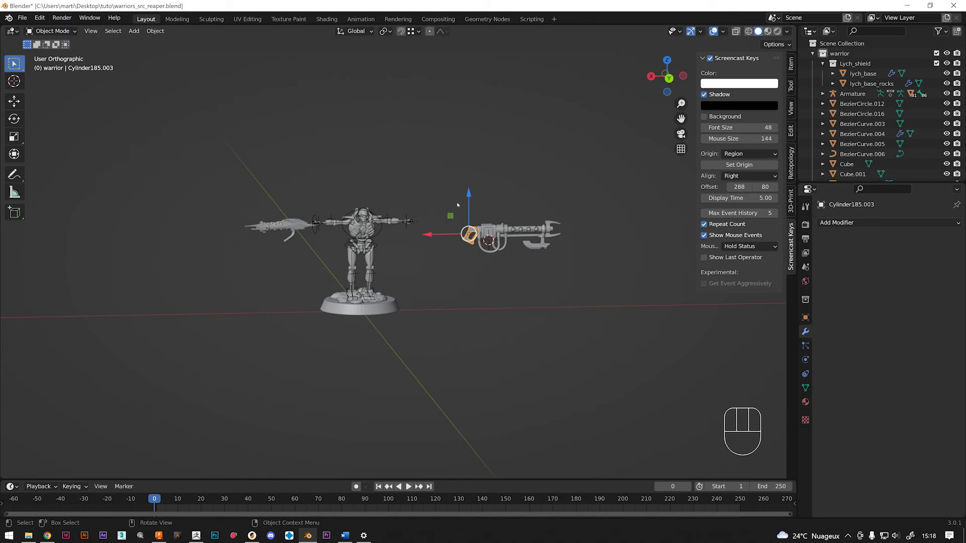
key("alt")
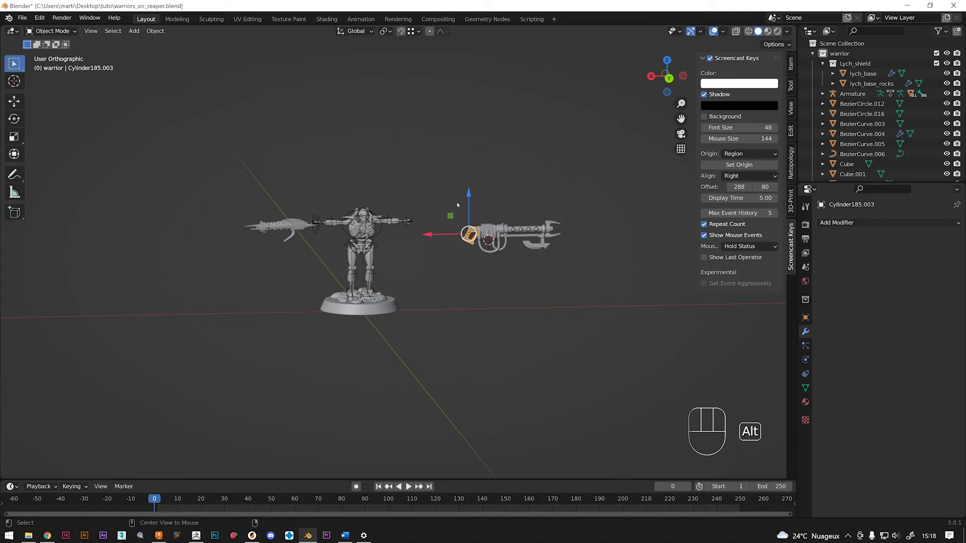